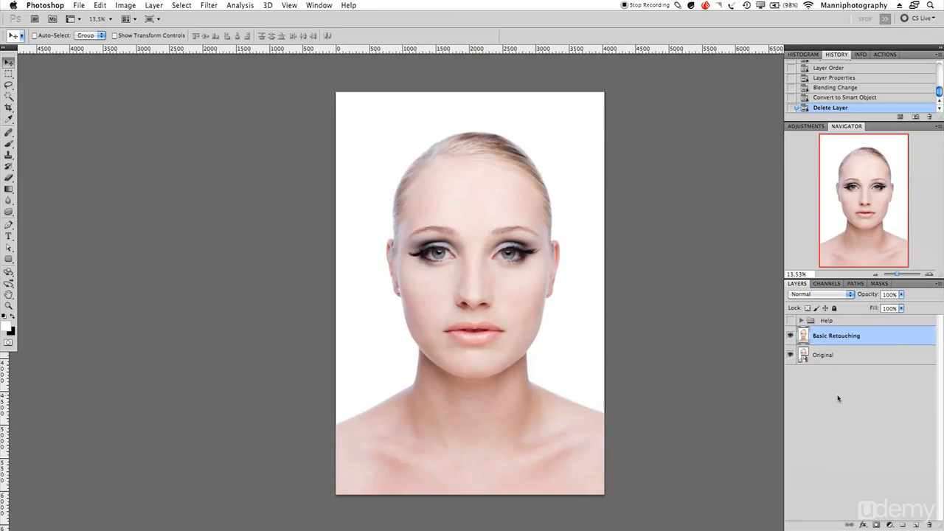
Move the Basic Retouching layer above the Help group and duplicate it
left_click_drag(825, 335, 827, 318)
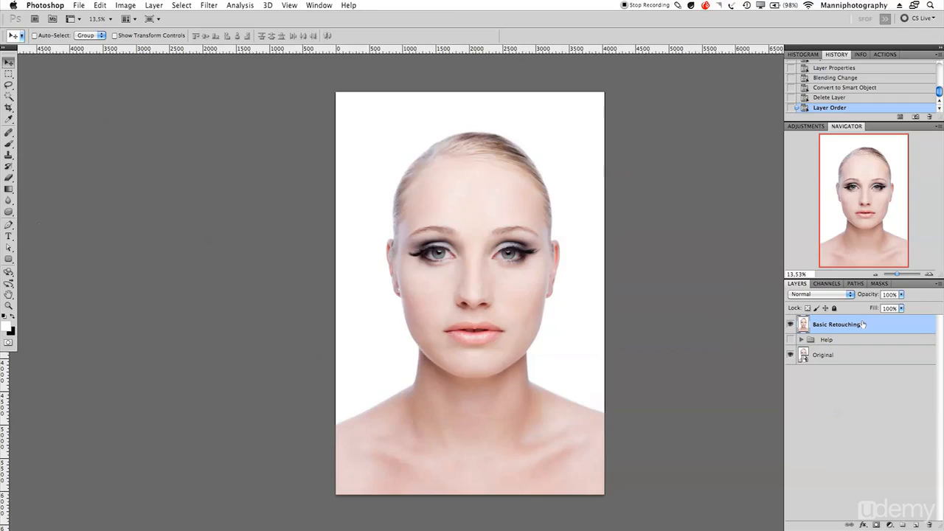
key("super+j")
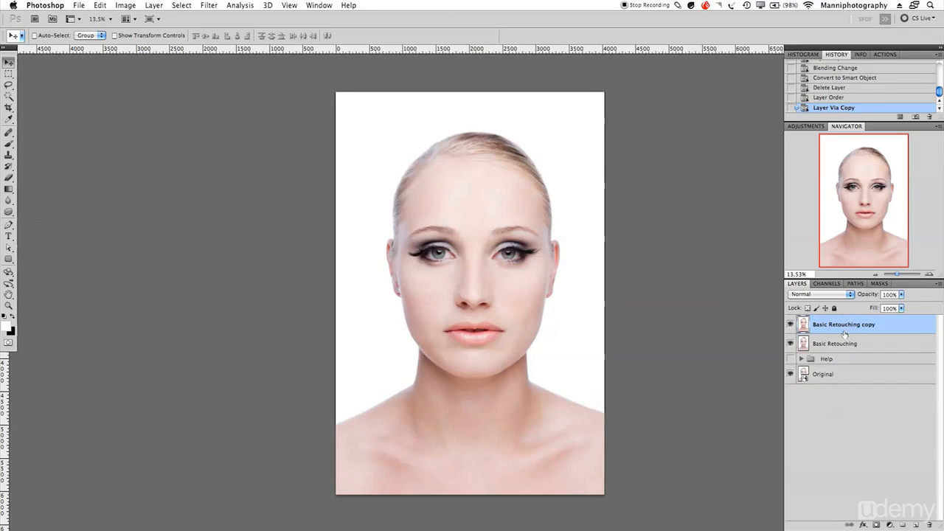
Rename the duplicated layer Skin Retouching and set its blend mode to Vivid Light
double_click(862, 332)
key("BackSpace")
key("BackSpace")
key("BackSpace")
key("BackSpace")
key("BackSpace")
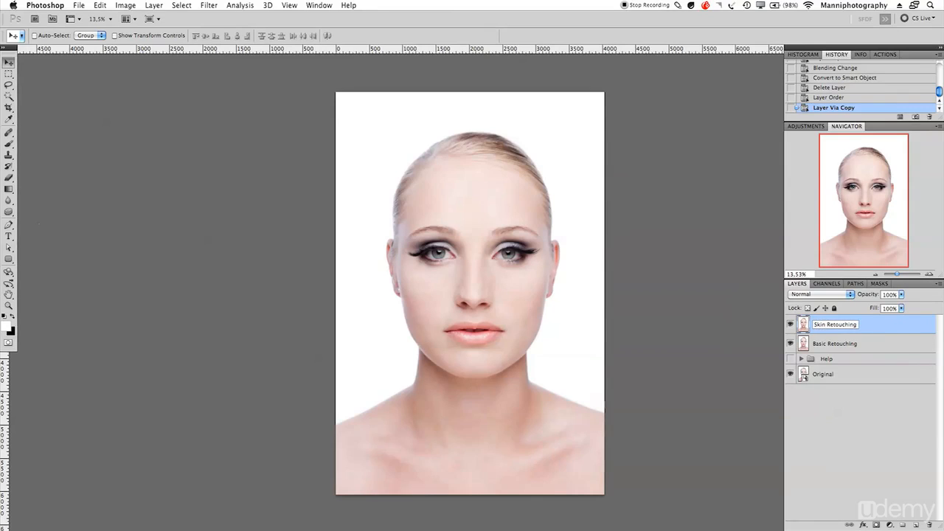
key("Return")
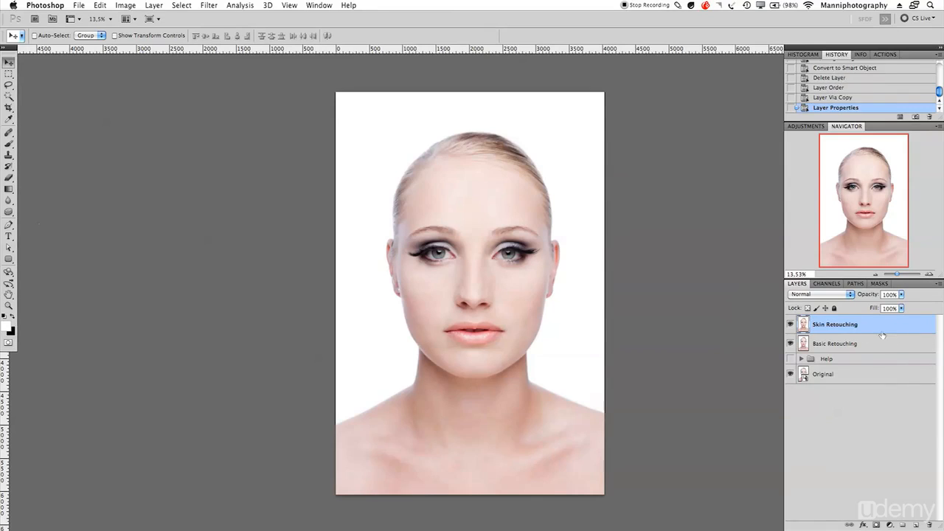
left_click(846, 297)
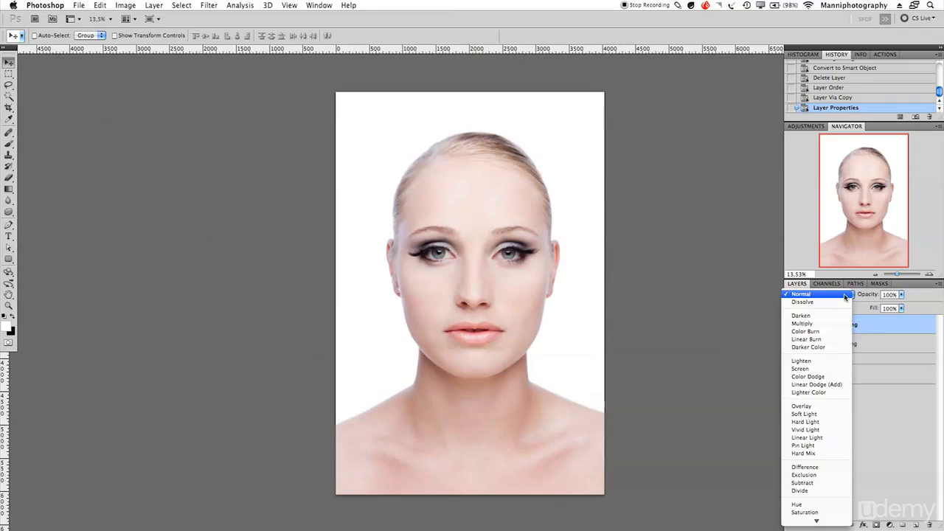
left_click(806, 429)
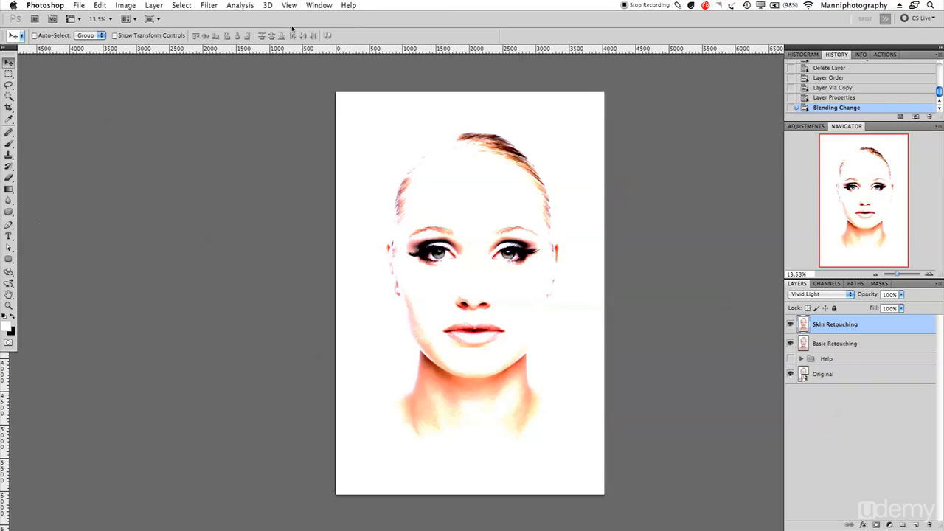
left_click(240, 5)
mouse_move(210, 5)
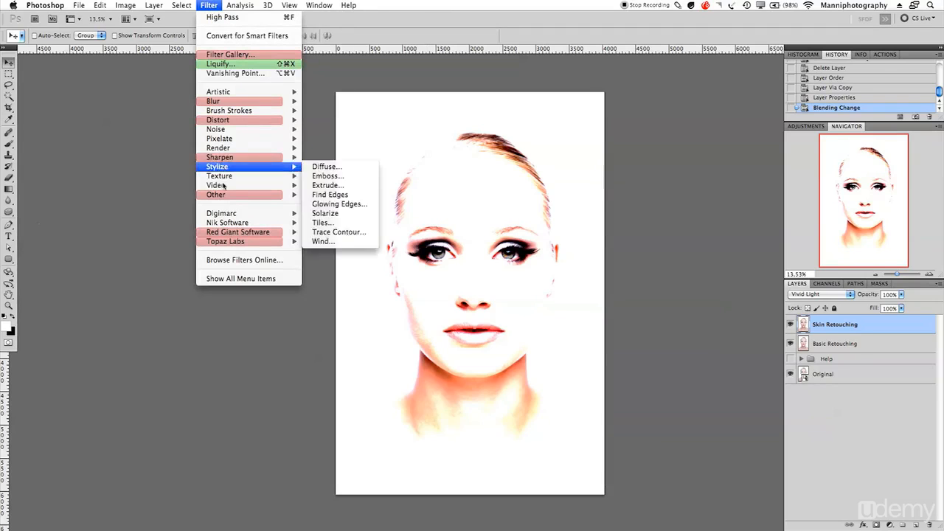
mouse_move(265, 194)
left_click(334, 205)
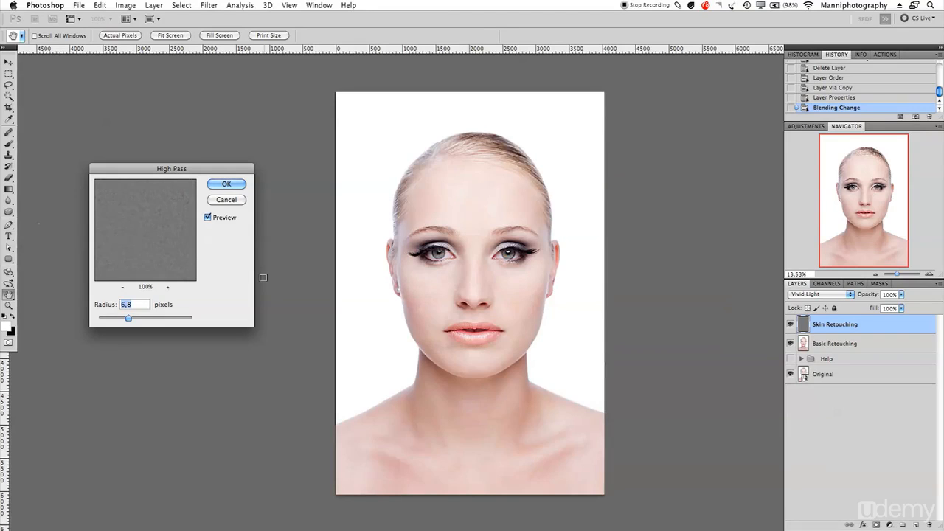
key("Return")
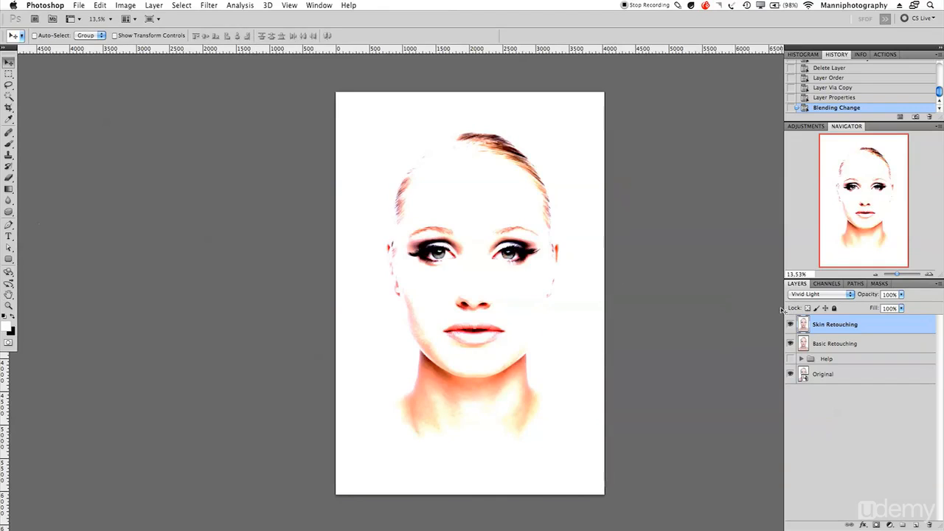
Invert the Skin Retouching layer and convert it to a smart object
key("super+i")
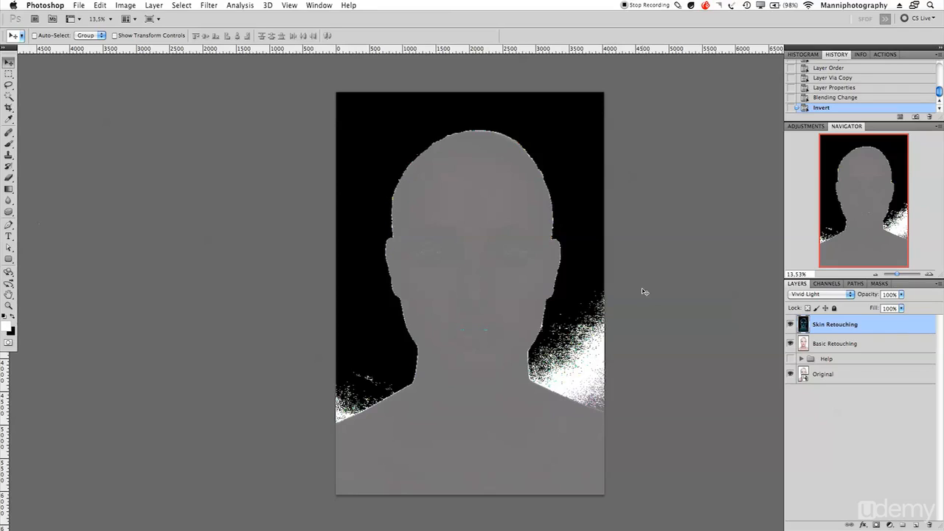
right_click(862, 326)
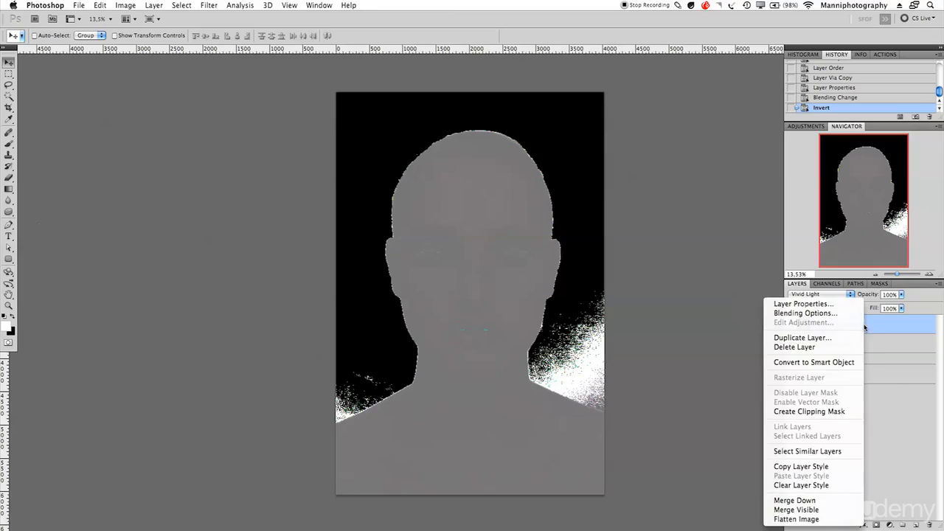
left_click(831, 365)
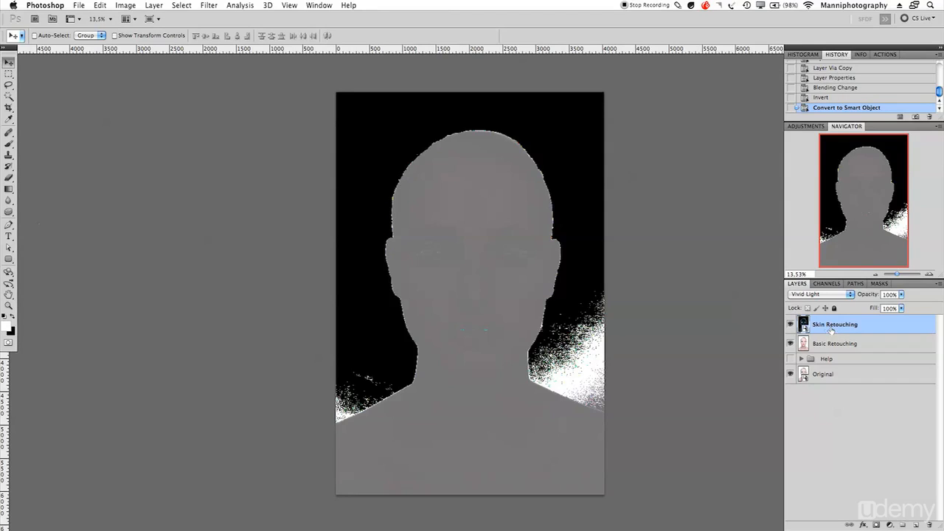
Apply a High Pass filter with a radius of 40,6 pixels to the Skin Retouching smart object
left_click(240, 5)
mouse_move(209, 5)
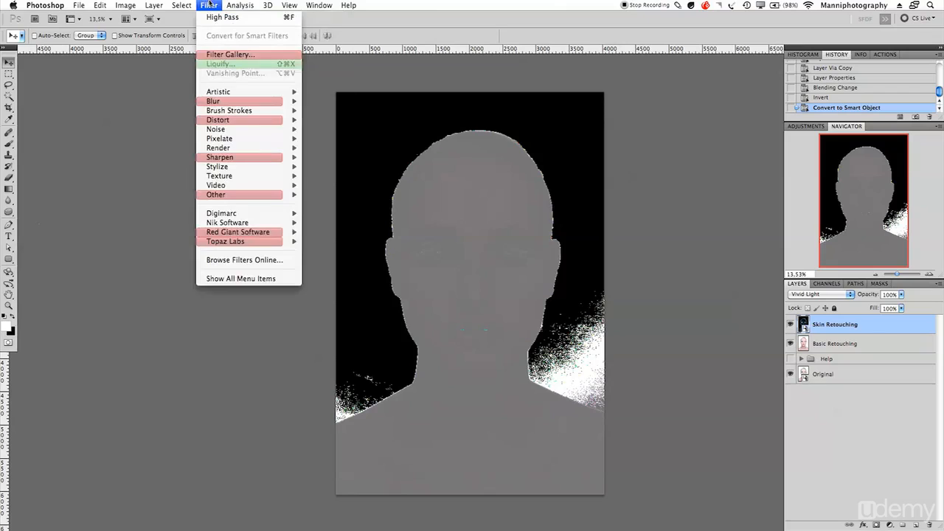
mouse_move(225, 195)
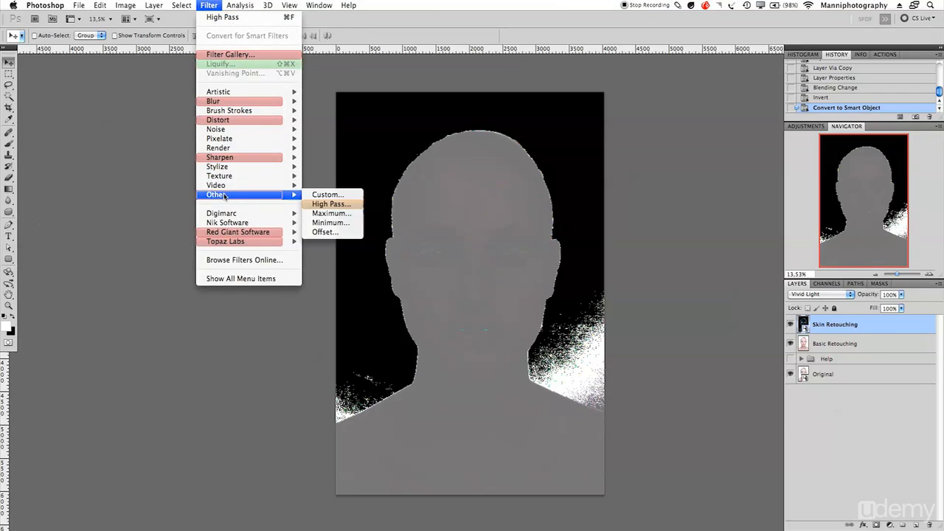
left_click(332, 204)
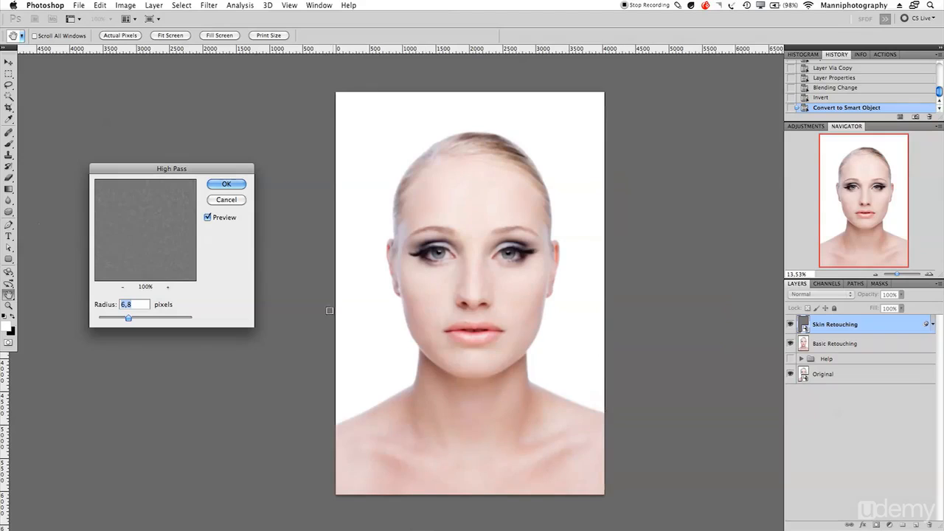
left_click_drag(129, 320, 152, 321)
left_click(226, 184)
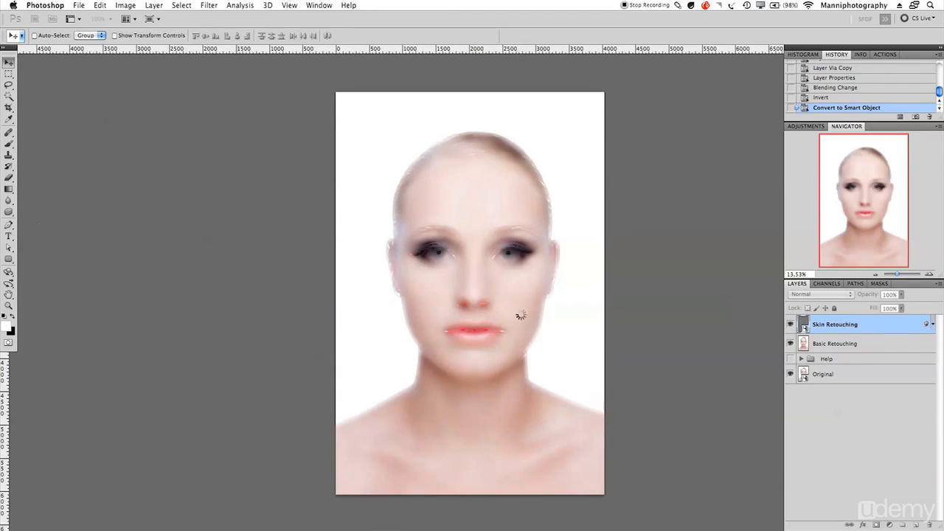
Examine the skin around the nose and cheek up close with the High Pass smart filter switched on and off
left_click_drag(897, 275, 901, 274)
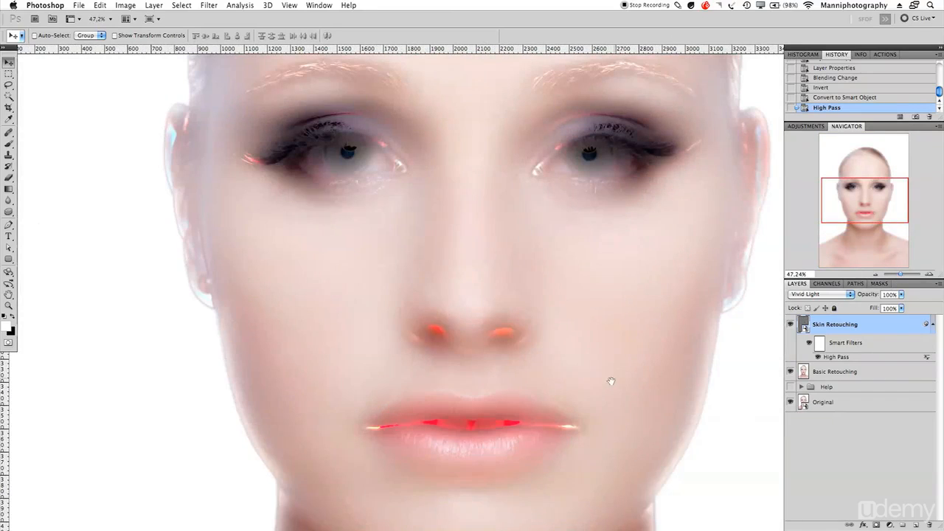
left_click_drag(610, 381, 502, 329)
left_click_drag(900, 276, 902, 275)
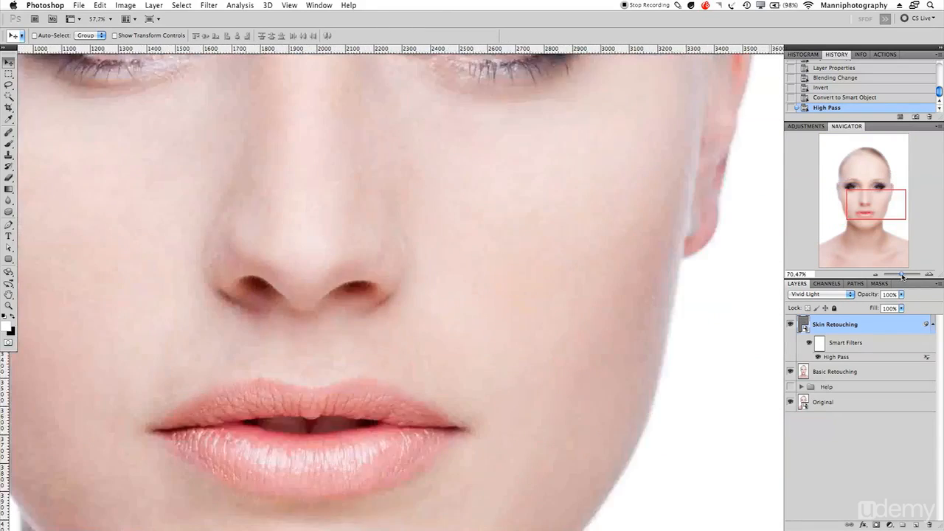
left_click_drag(680, 261, 660, 320)
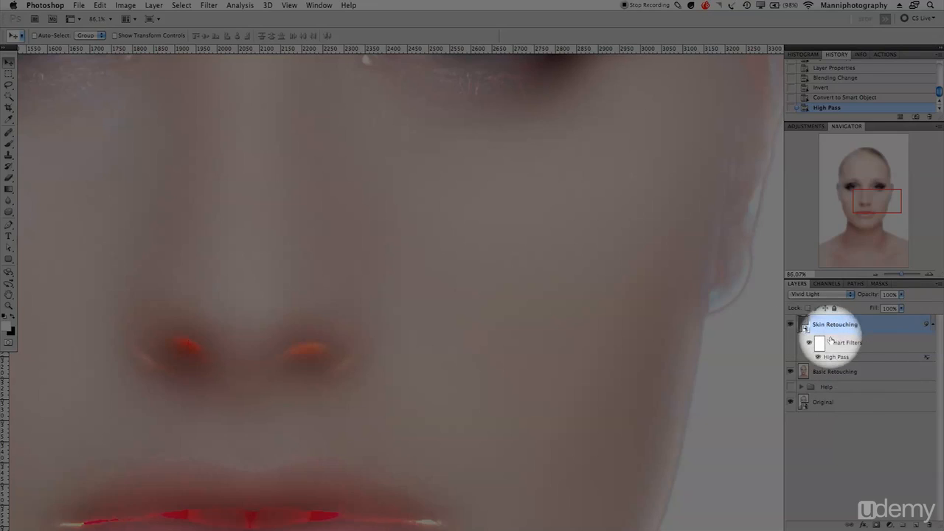
left_click(934, 325)
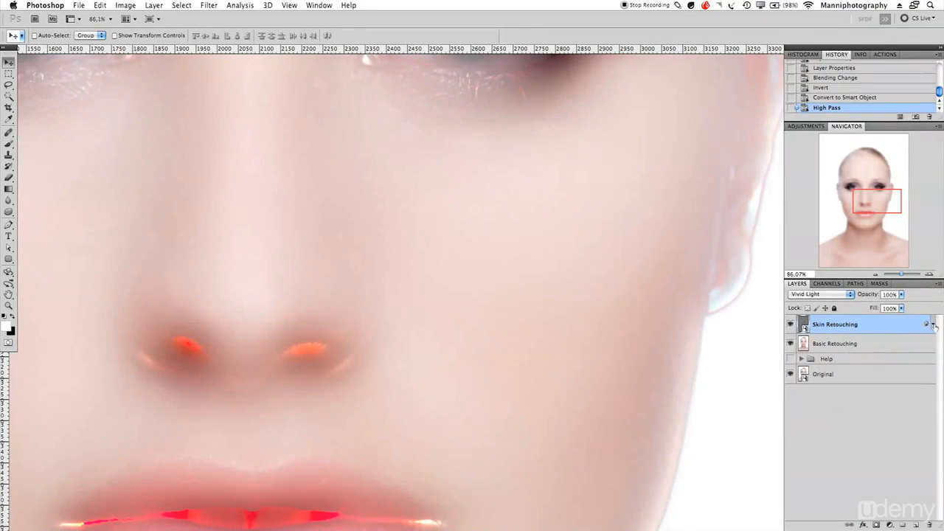
left_click(934, 326)
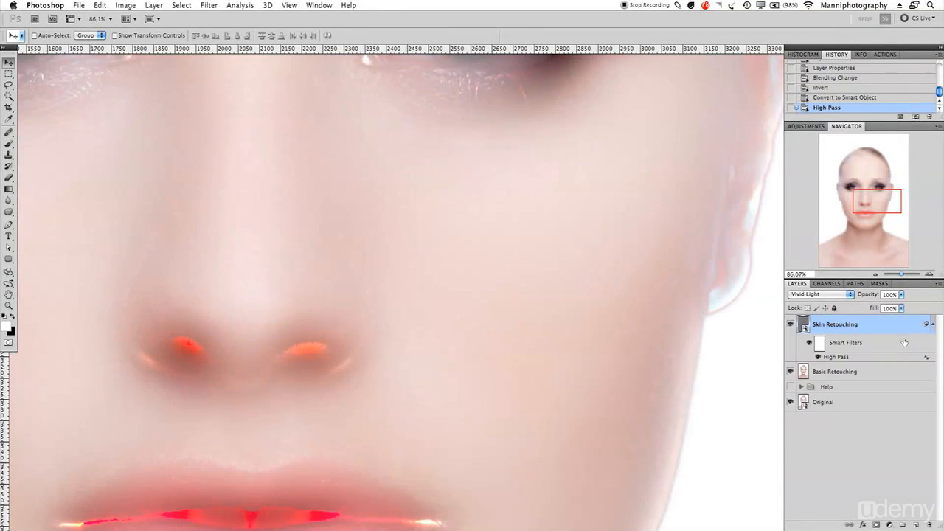
left_click(819, 358)
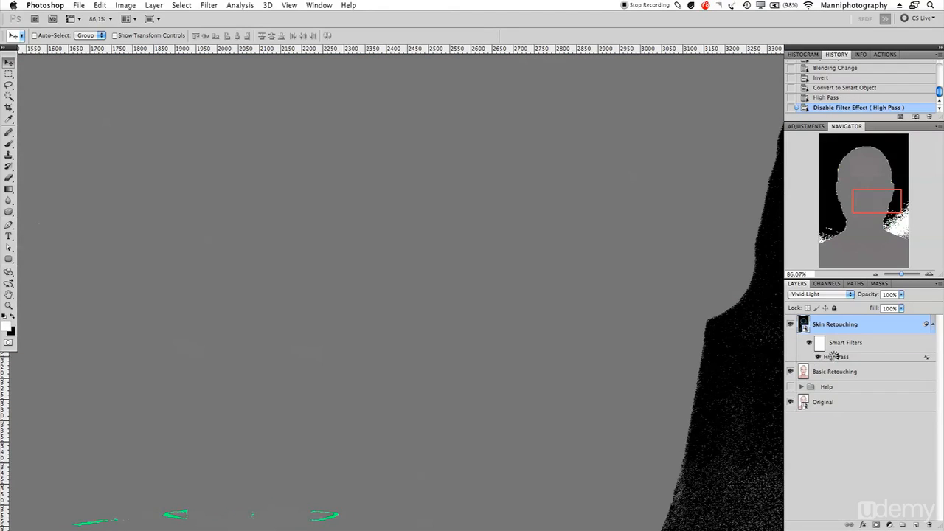
Edit the High Pass smart filter and set its radius to 38,6 pixels
double_click(836, 356)
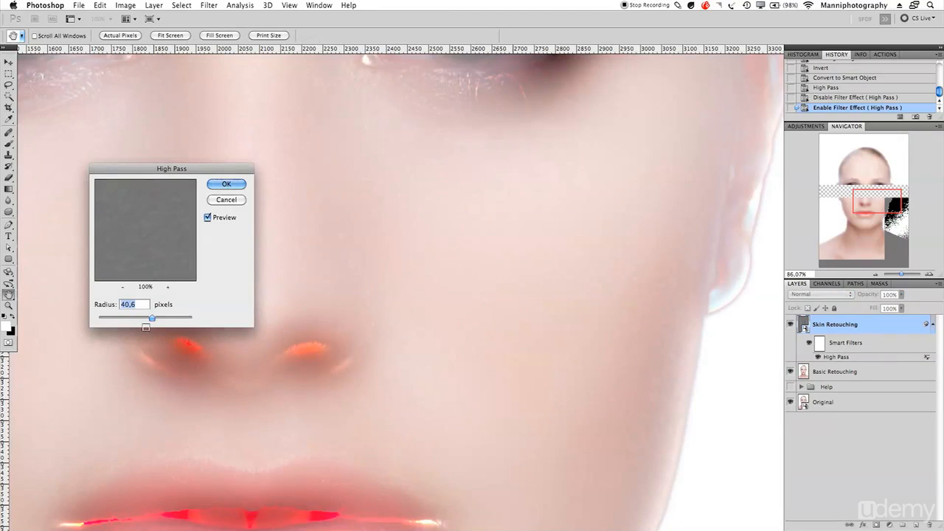
mouse_move(152, 318)
left_mouse_down()
mouse_move(144, 319)
mouse_move(158, 320)
left_mouse_up()
left_click_drag(152, 320, 150, 319)
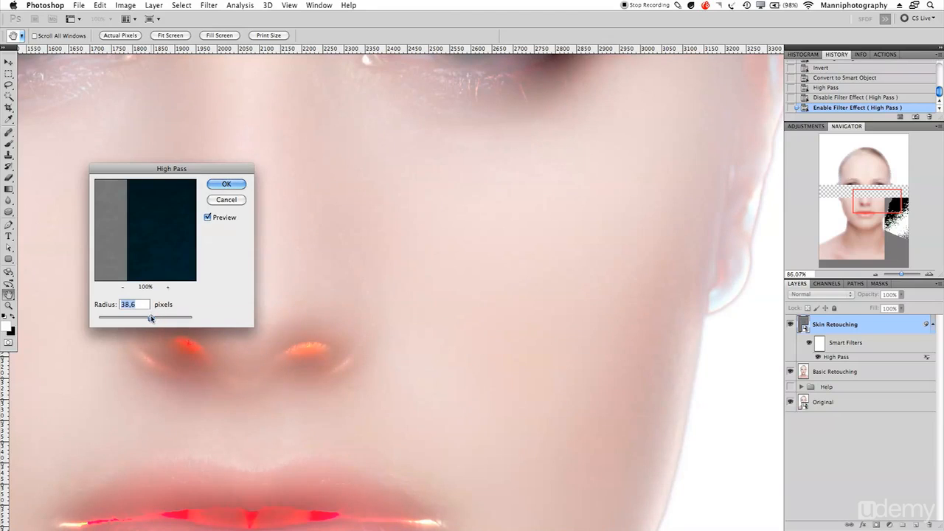
left_click(230, 185)
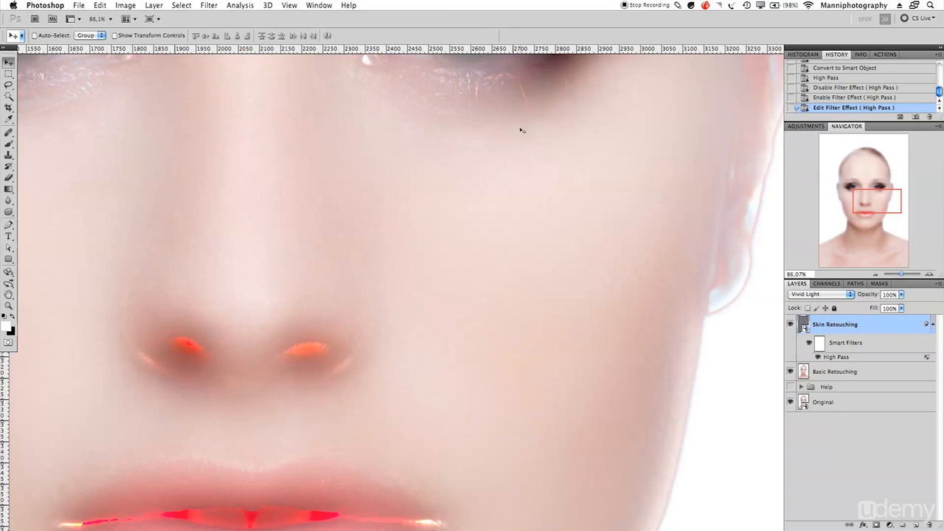
Add a Gaussian Blur smart filter with a radius of 6,8 pixels to the Skin Retouching layer
left_click(210, 6)
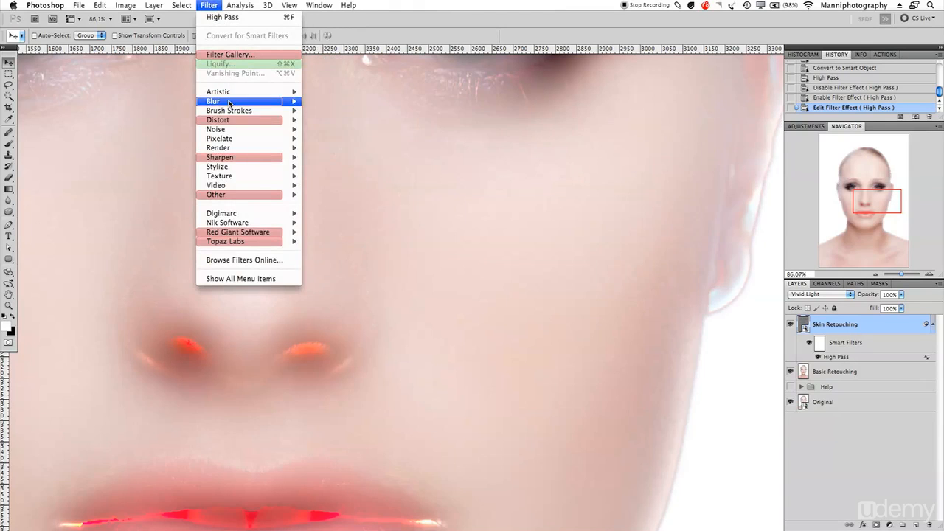
mouse_move(232, 102)
left_click(347, 140)
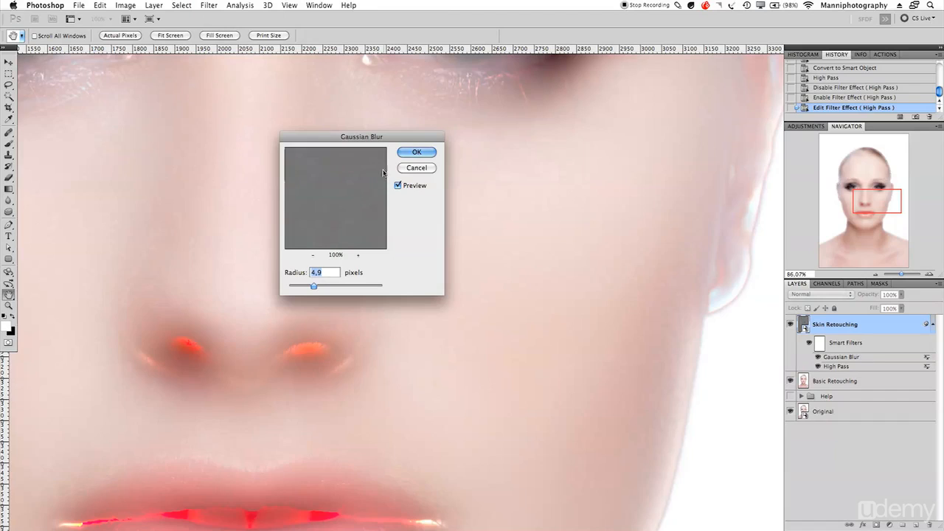
left_click_drag(384, 140, 318, 132)
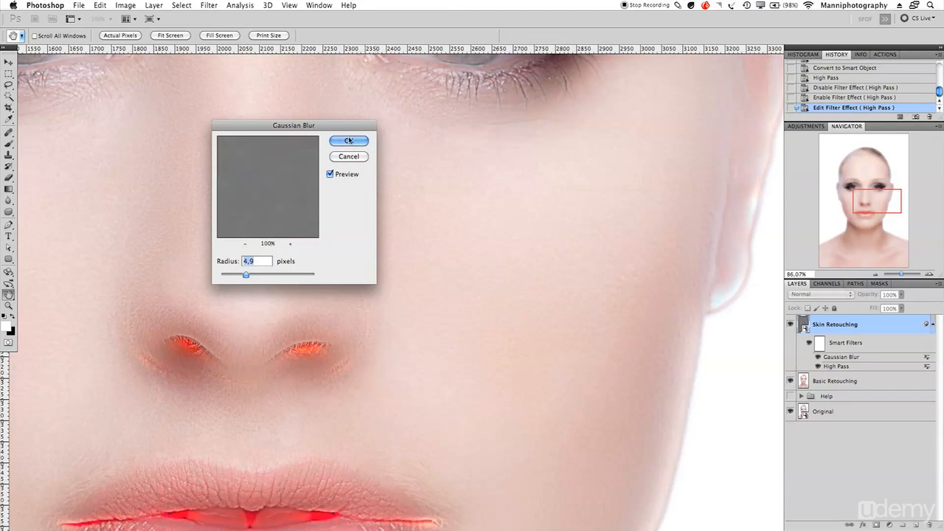
left_click_drag(351, 128, 337, 126)
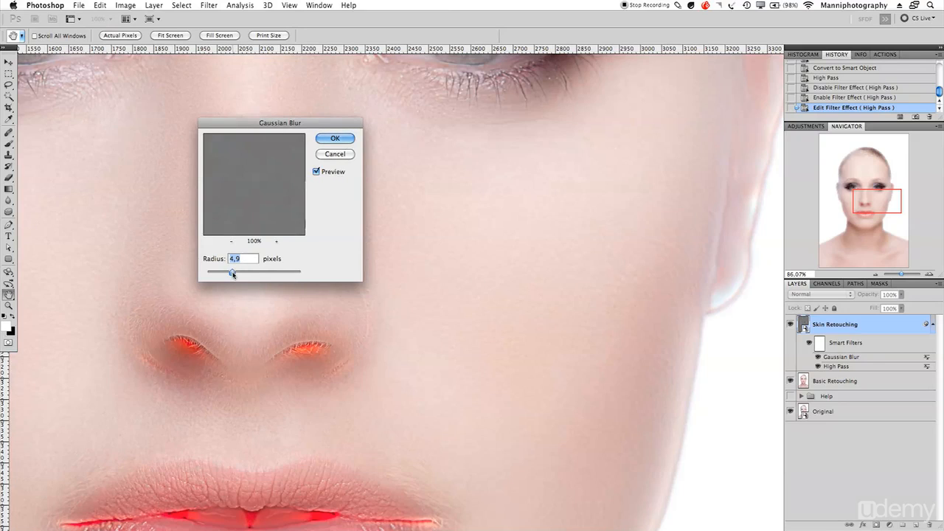
left_click_drag(232, 272, 222, 273)
left_click_drag(230, 272, 247, 275)
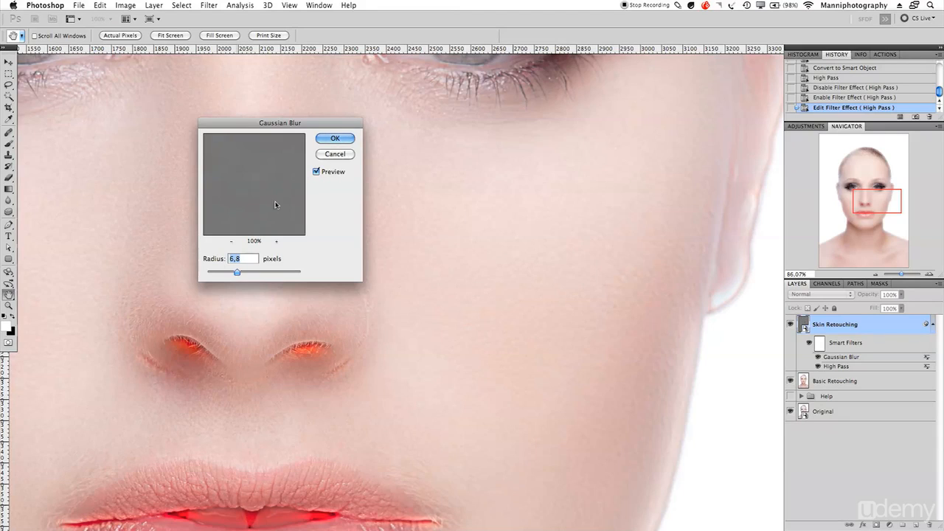
left_click(336, 139)
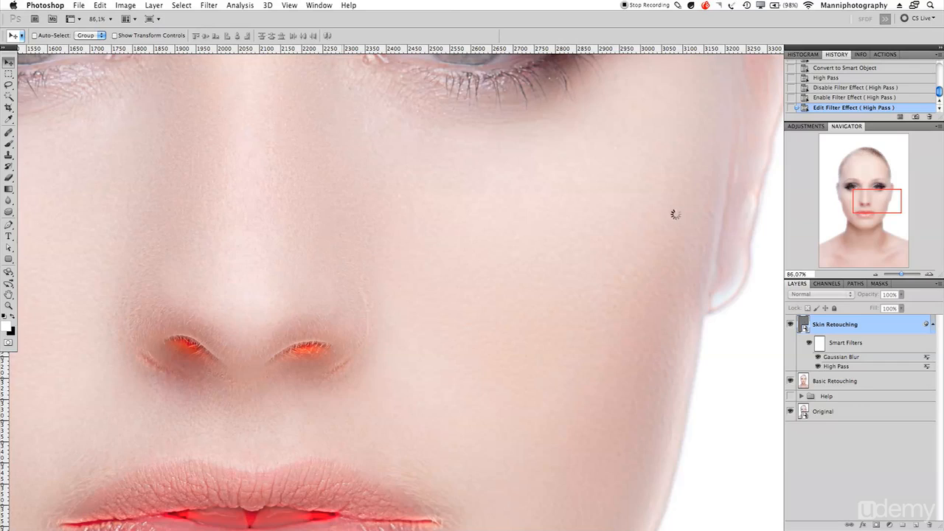
Compare the skin texture on the nose and cheek with the Skin Retouching layer hidden and shown
left_click_drag(903, 276, 900, 276)
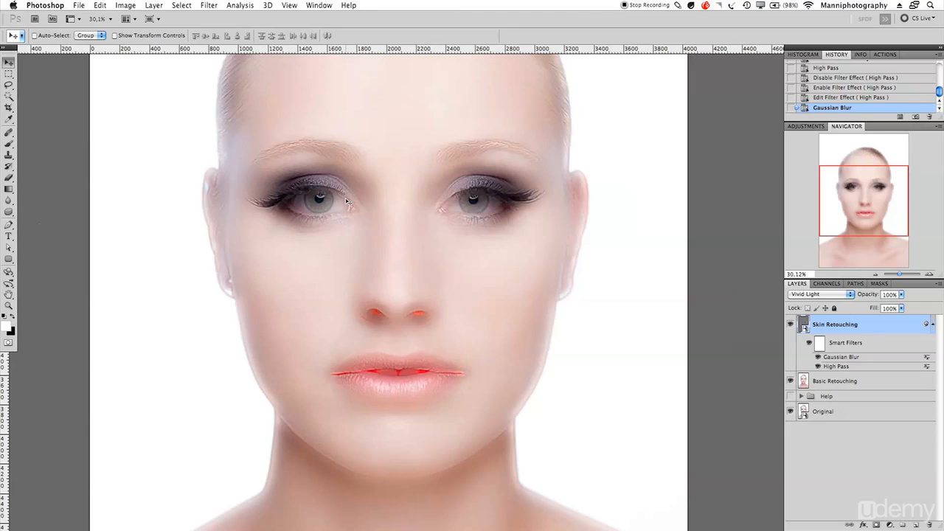
left_click(903, 275)
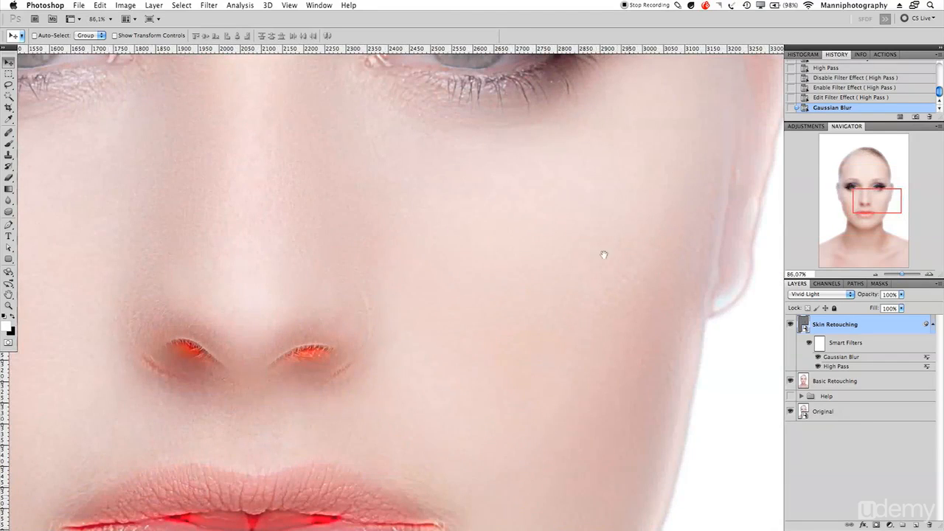
left_click_drag(604, 255, 550, 256)
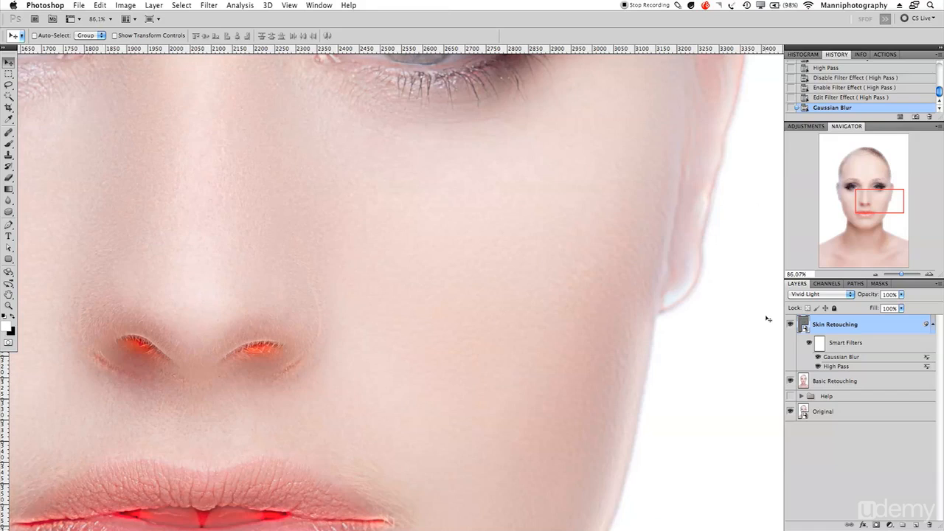
left_click(790, 325)
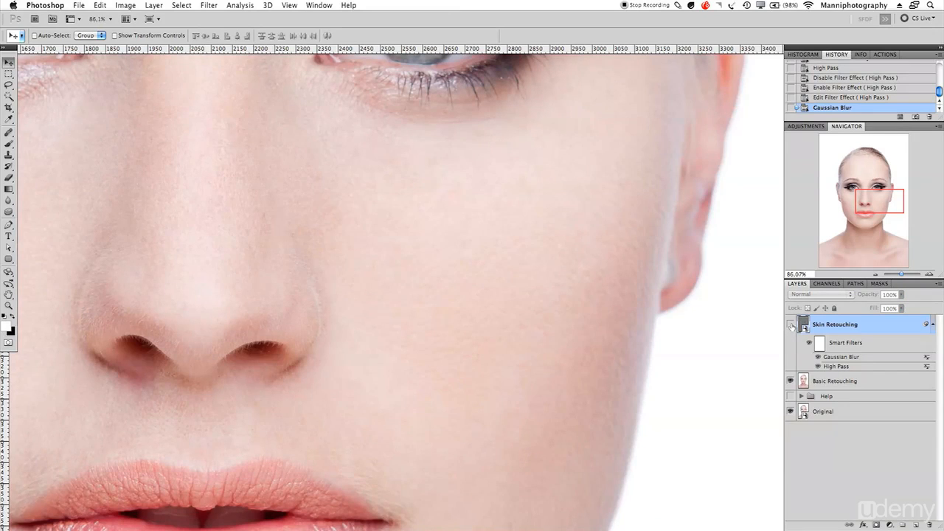
left_click(791, 325)
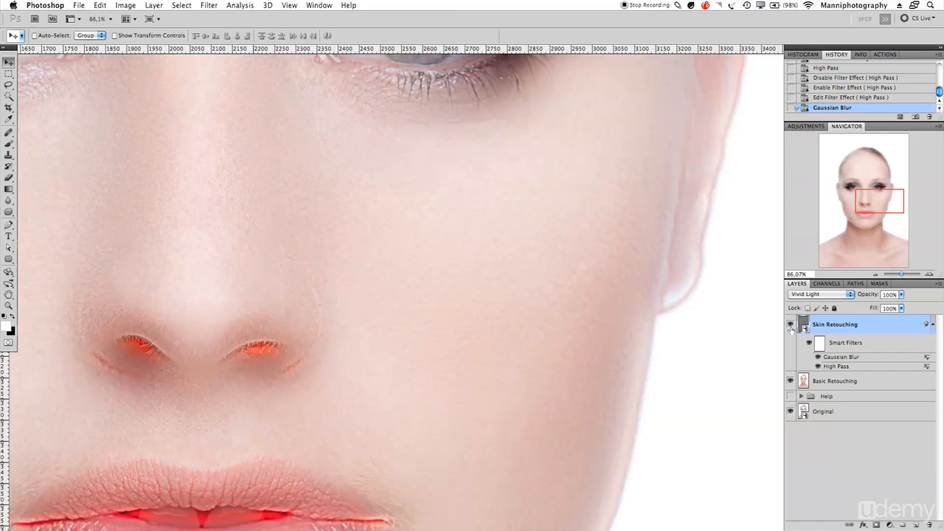
left_click(791, 325)
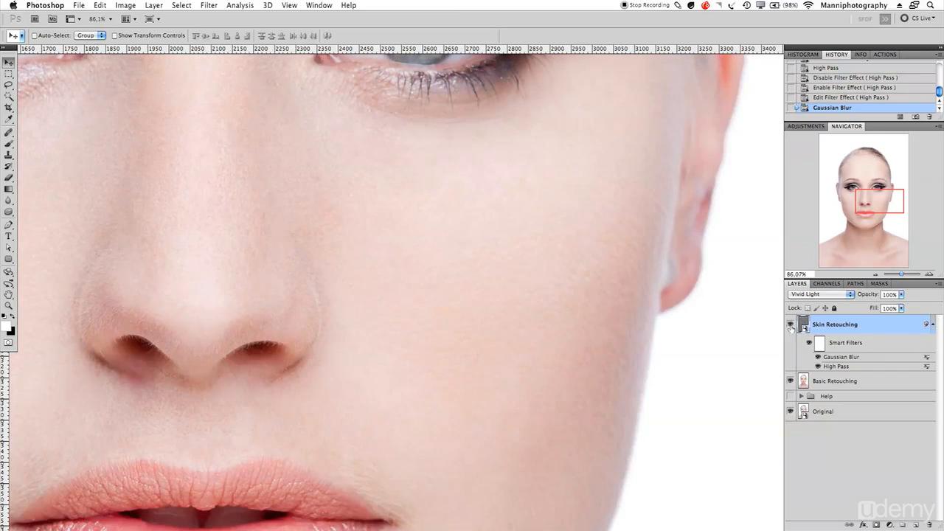
left_click(791, 325)
left_click(791, 325)
left_click(791, 326)
left_click(790, 326)
left_click(791, 325)
left_click(791, 325)
left_click(791, 325)
left_click(791, 326)
left_click(791, 326)
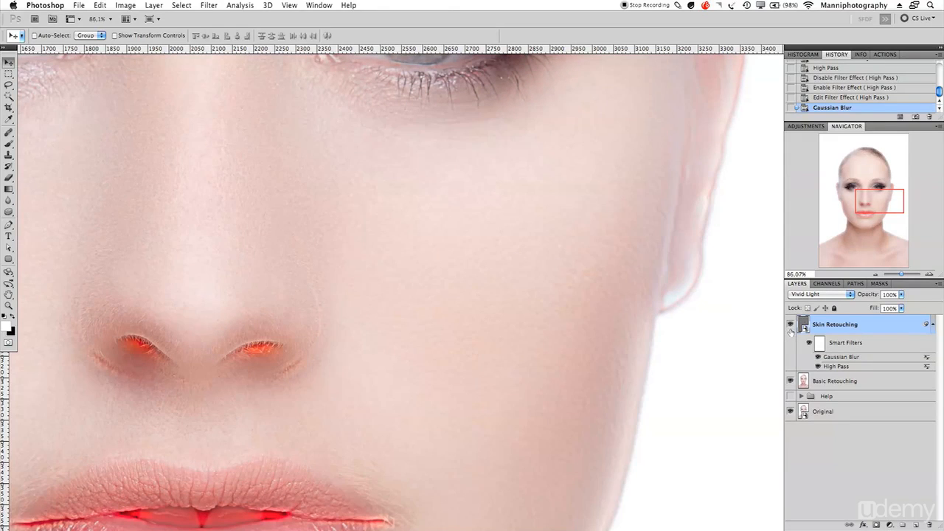